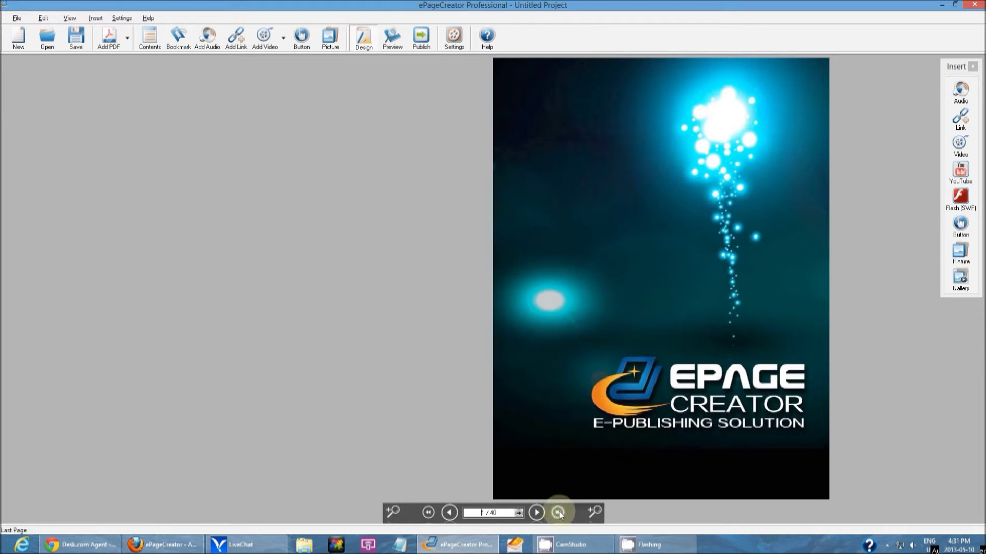
# Flip forward through the flipbook, then jump to the contact-details back cover, page 40/40.
pyautogui.click(537, 512)
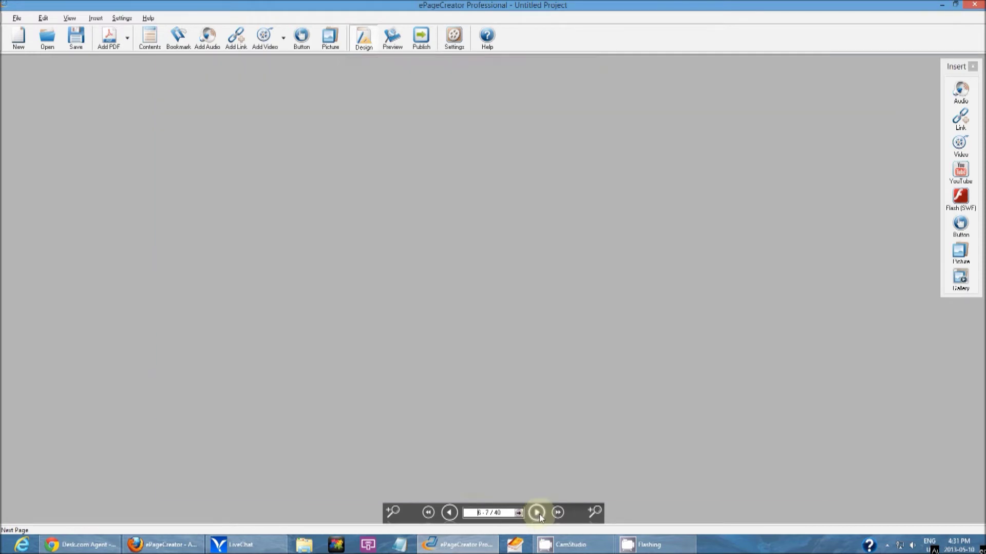
pyautogui.click(536, 513)
pyautogui.click(536, 513)
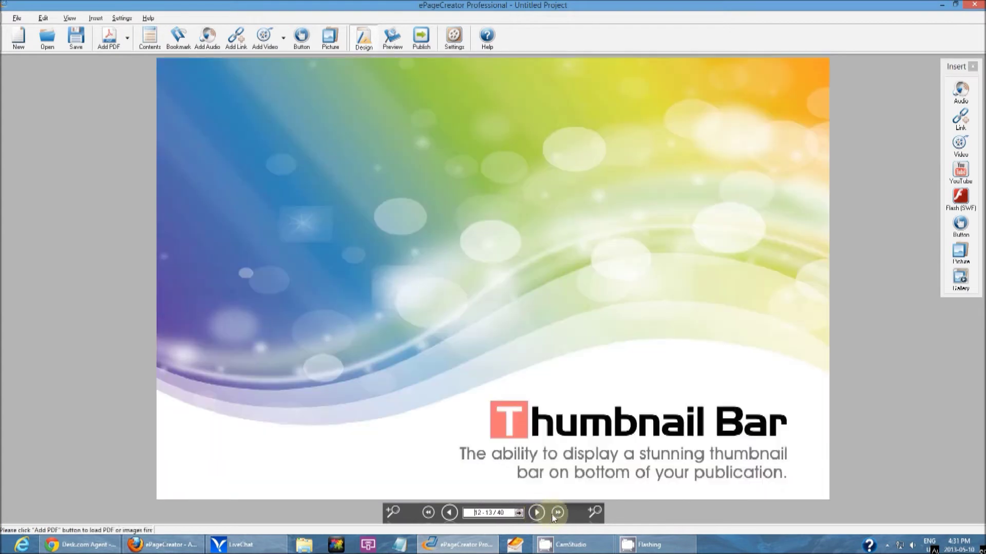
pyautogui.click(558, 512)
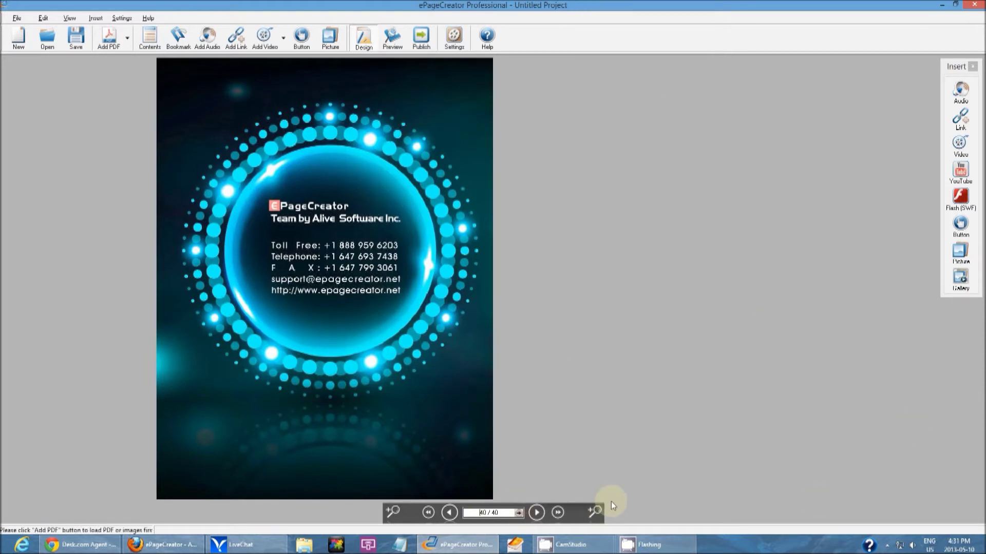
# Import the four-page Demo.pdf into the flipbook with Add PDF.
pyautogui.click(115, 48)
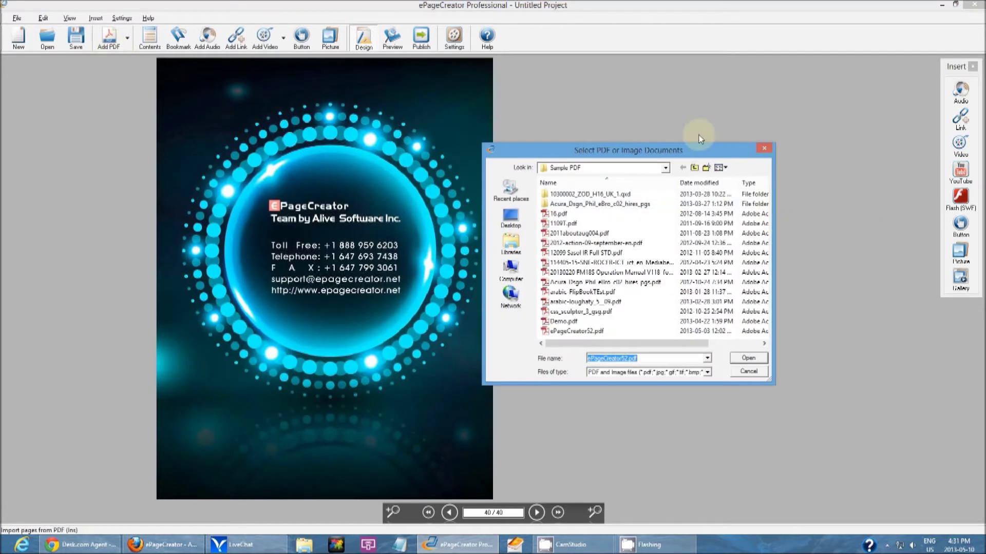
pyautogui.moveTo(691, 151); pyautogui.dragTo(640, 104)
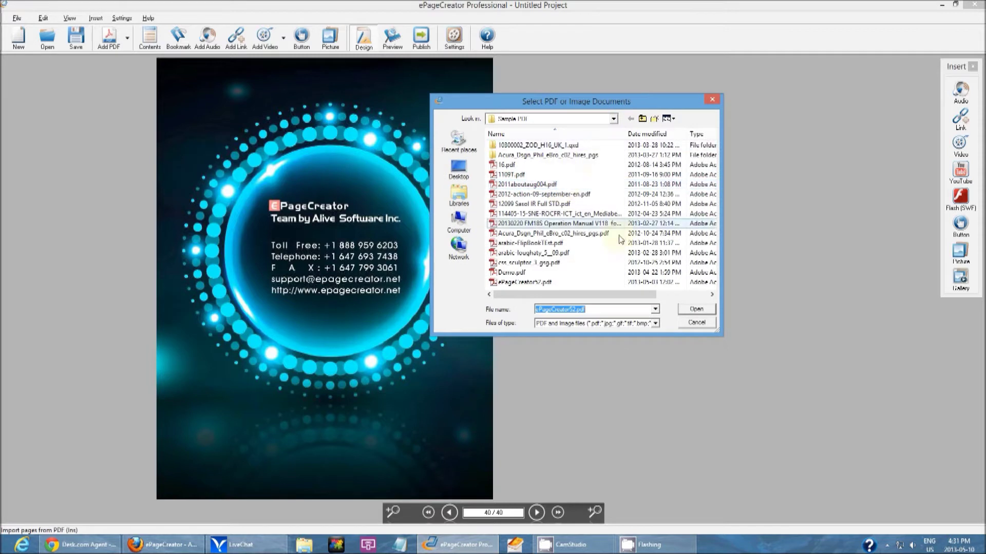
pyautogui.click(554, 224)
pyautogui.scroll(-3, 547, 282)
pyautogui.scroll(3, 547, 282)
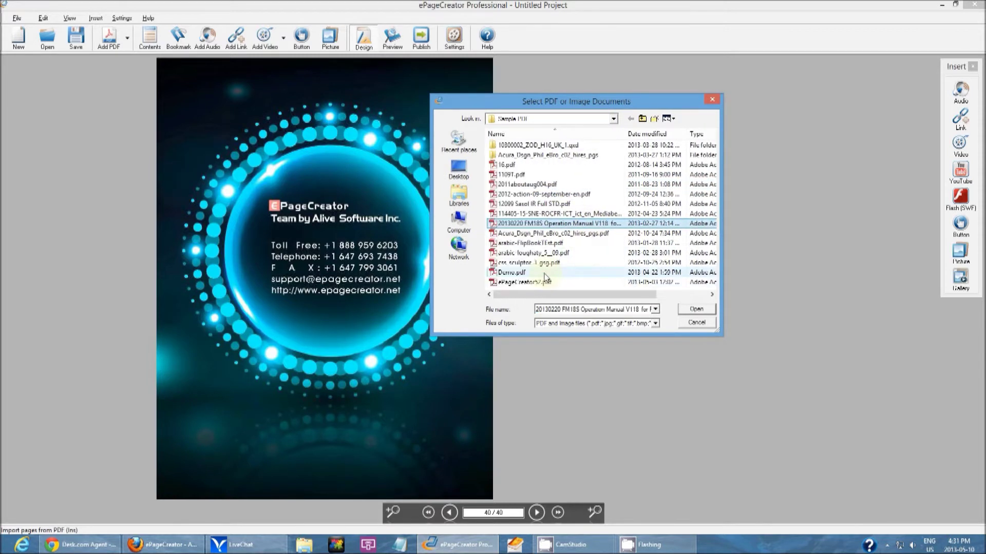
pyautogui.click(511, 272)
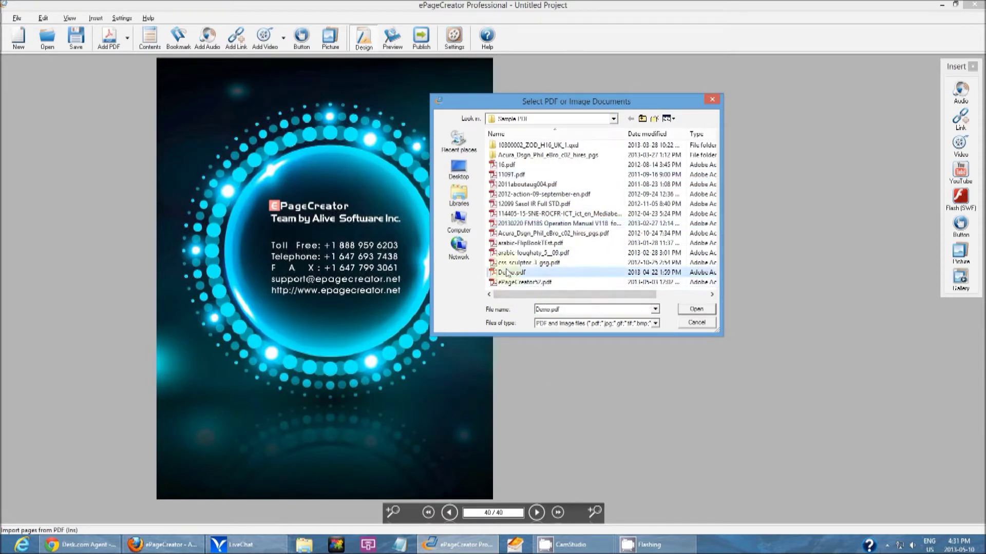
pyautogui.click(696, 312)
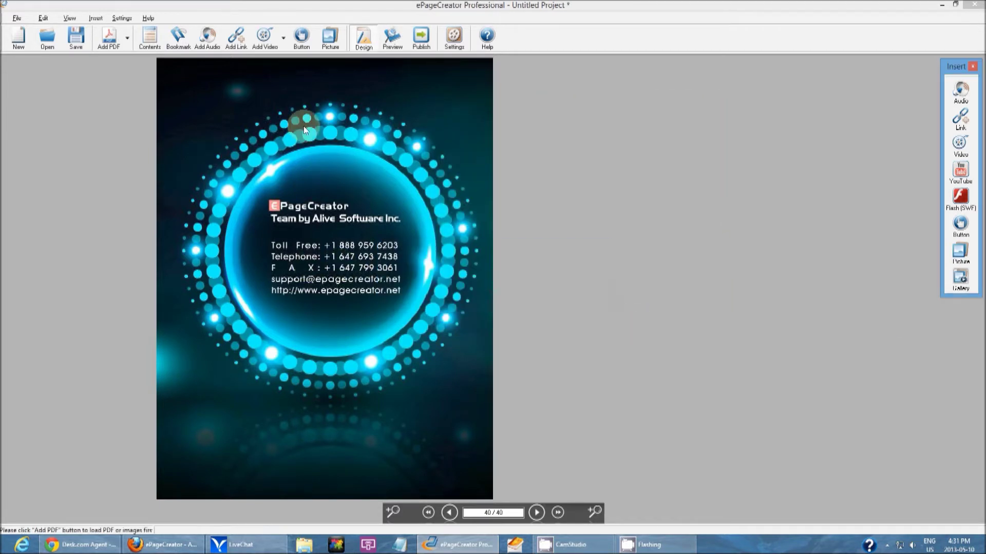
# Browse the flipbook forward, back, then to its new last page to confirm 44 pages.
pyautogui.click(536, 512)
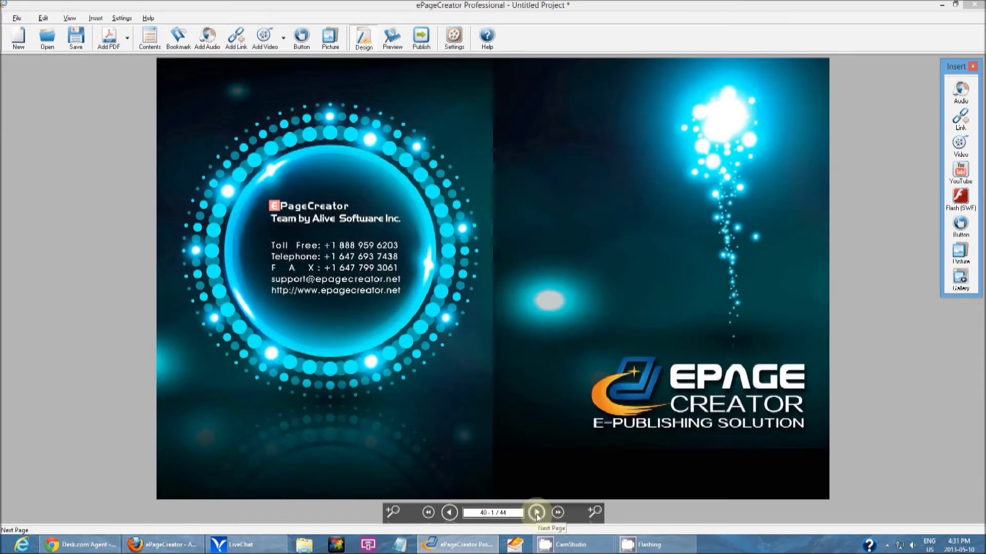
pyautogui.click(450, 513)
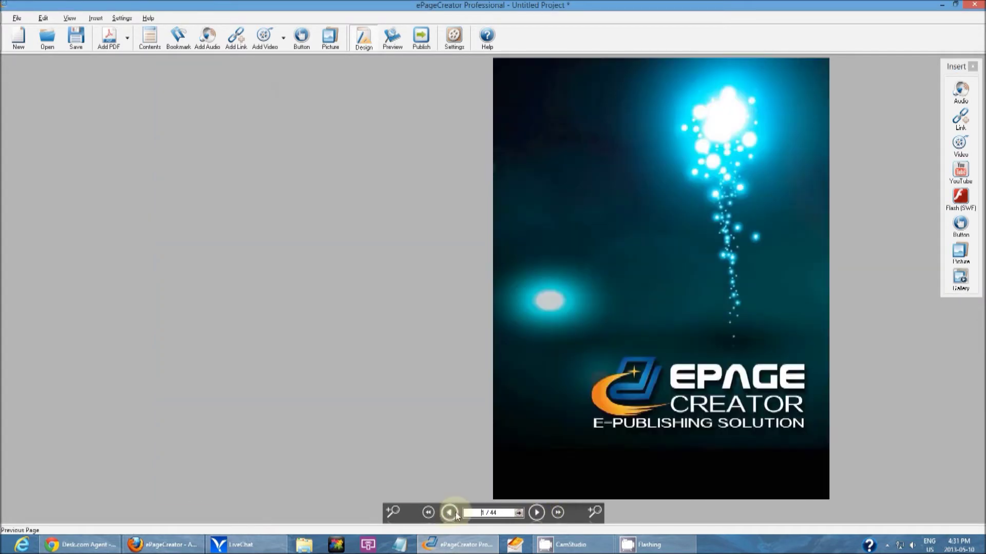
pyautogui.click(557, 512)
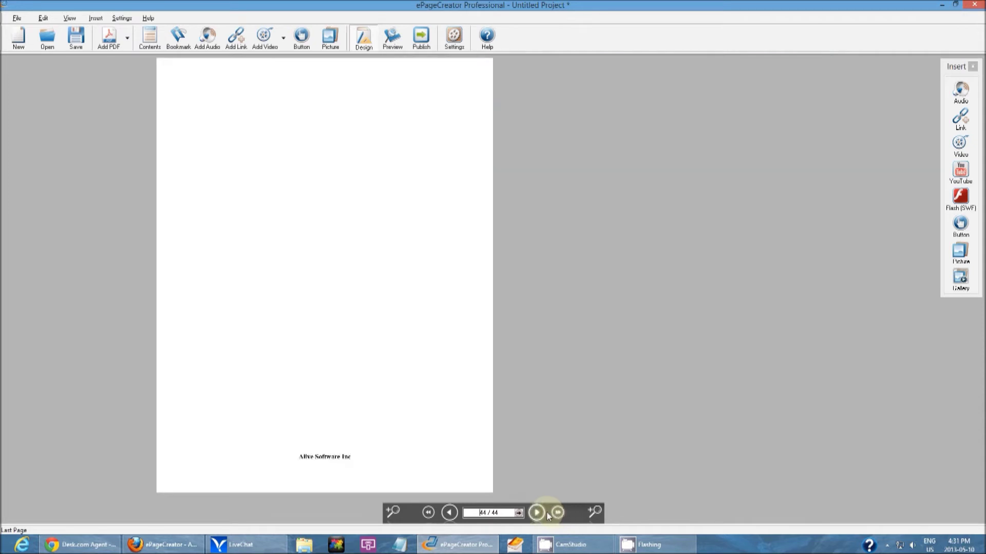
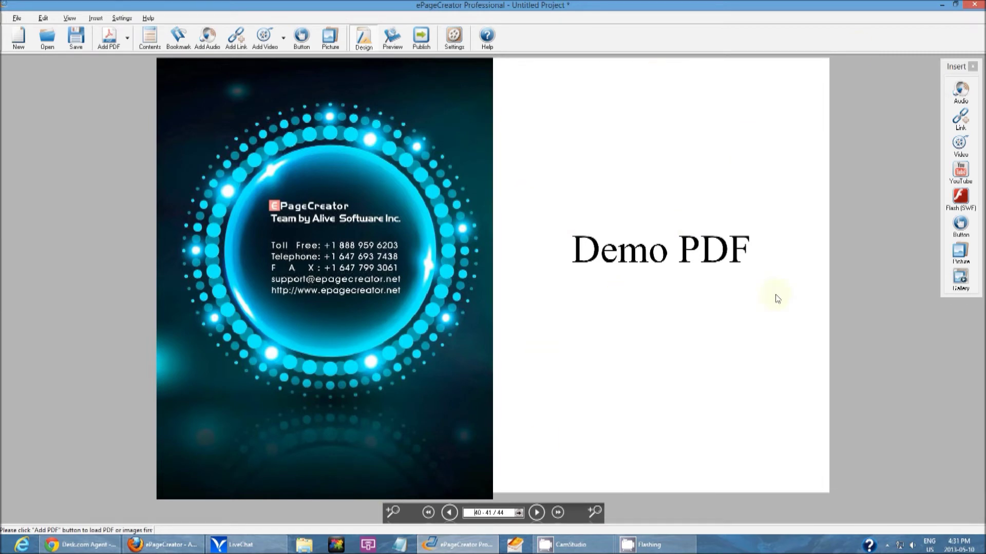
# Flip through the spreads to find the appended Demo PDF page near the book's end.
pyautogui.click(537, 512)
pyautogui.click(536, 512)
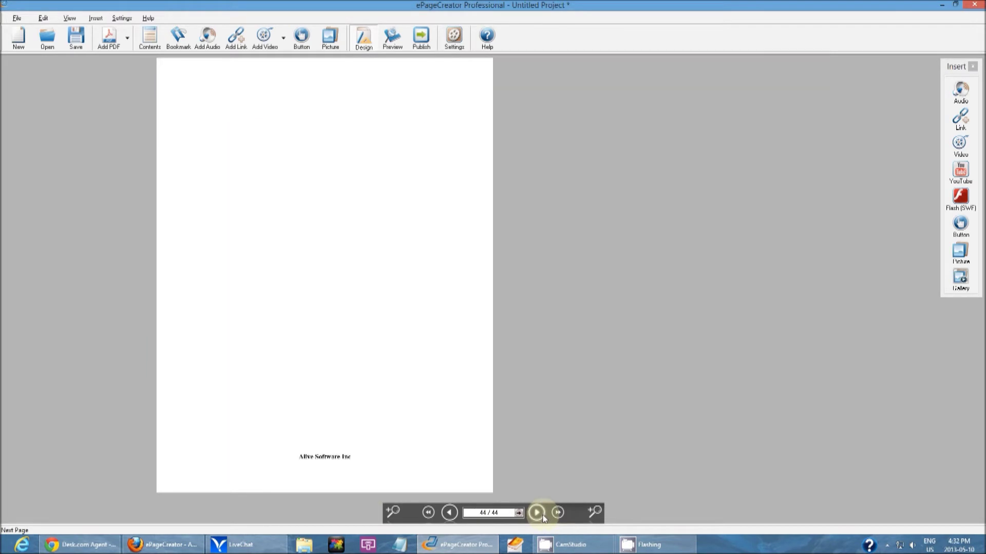
pyautogui.click(450, 512)
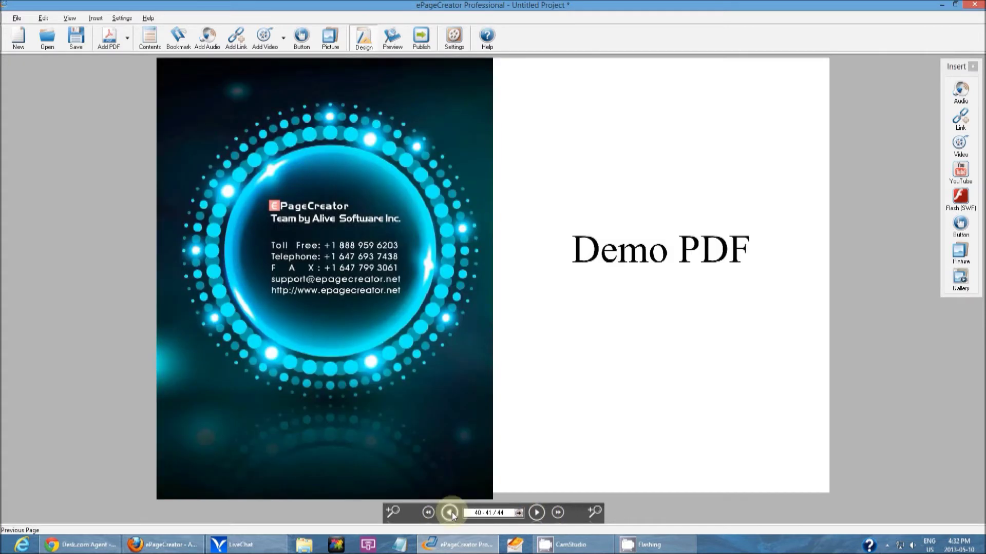
pyautogui.click(452, 512)
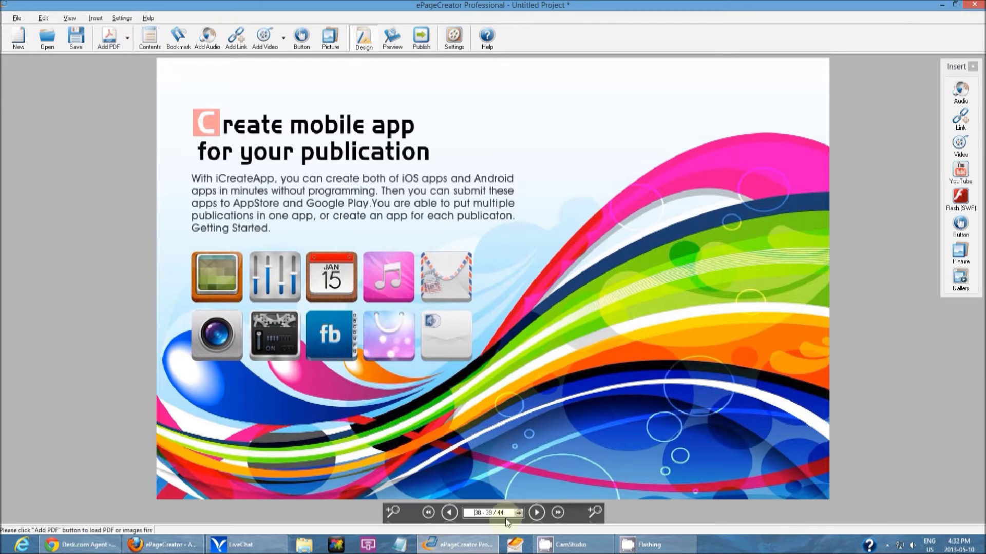
pyautogui.click(536, 512)
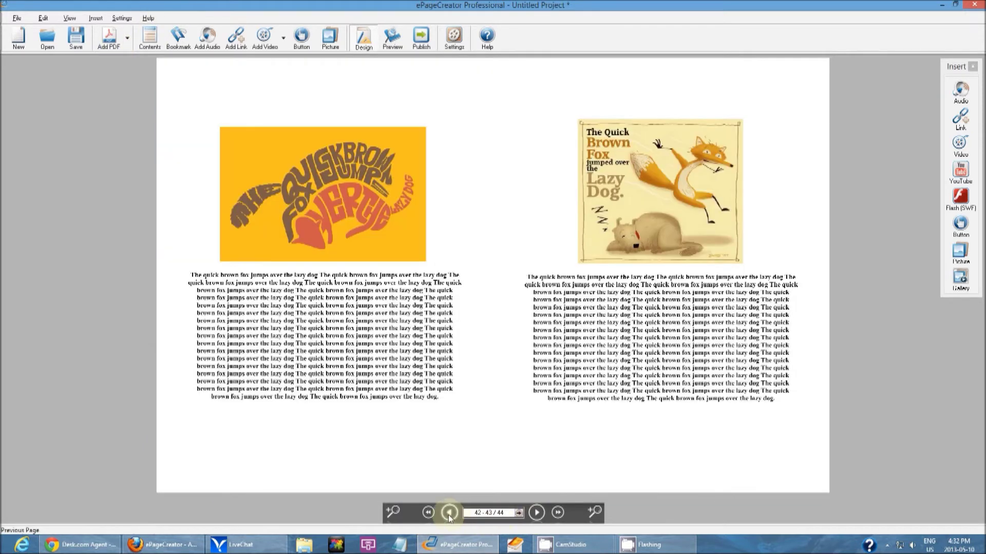
pyautogui.click(449, 512)
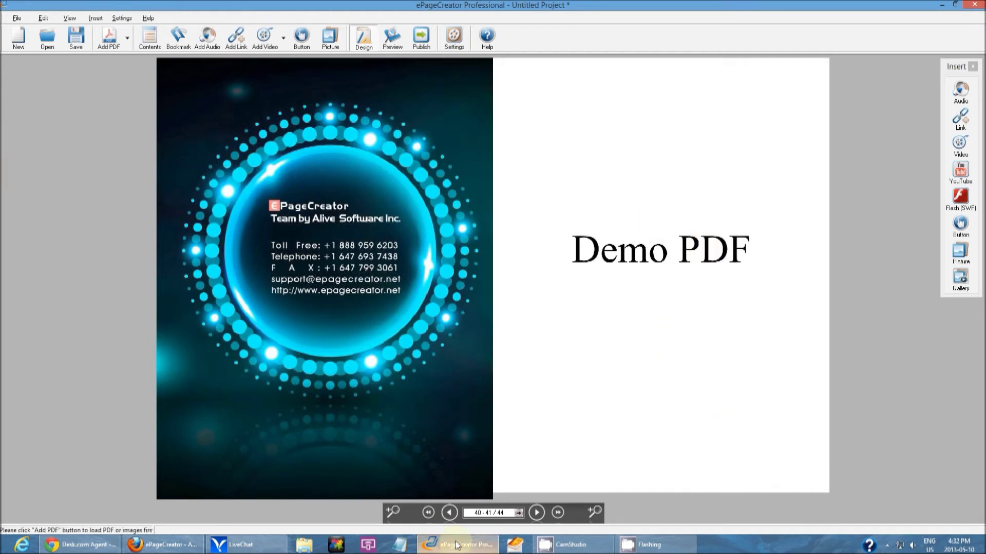
pyautogui.moveTo(177, 38)
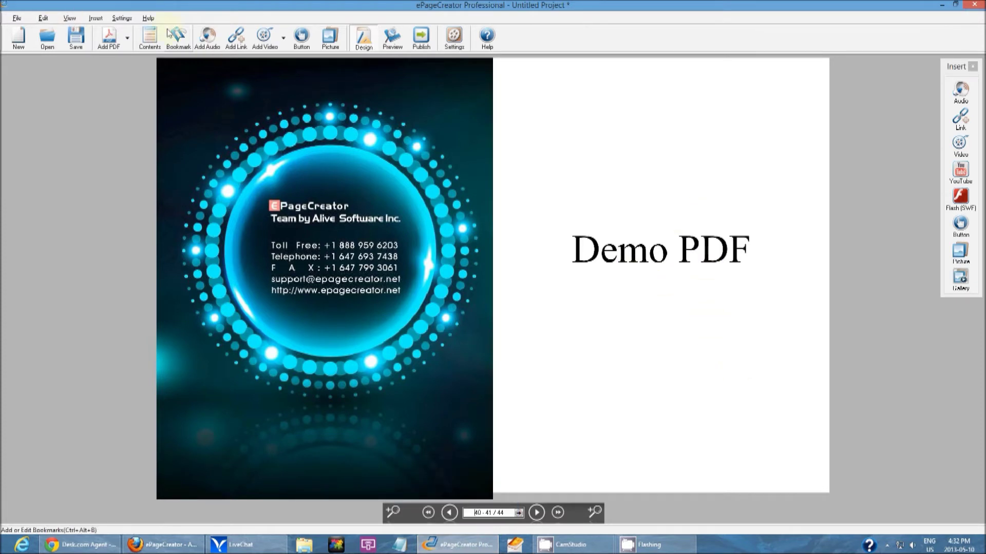
# In Edit > Page Order, move Page 41 (Demo PDF) to the front and confirm.
pyautogui.click(43, 19)
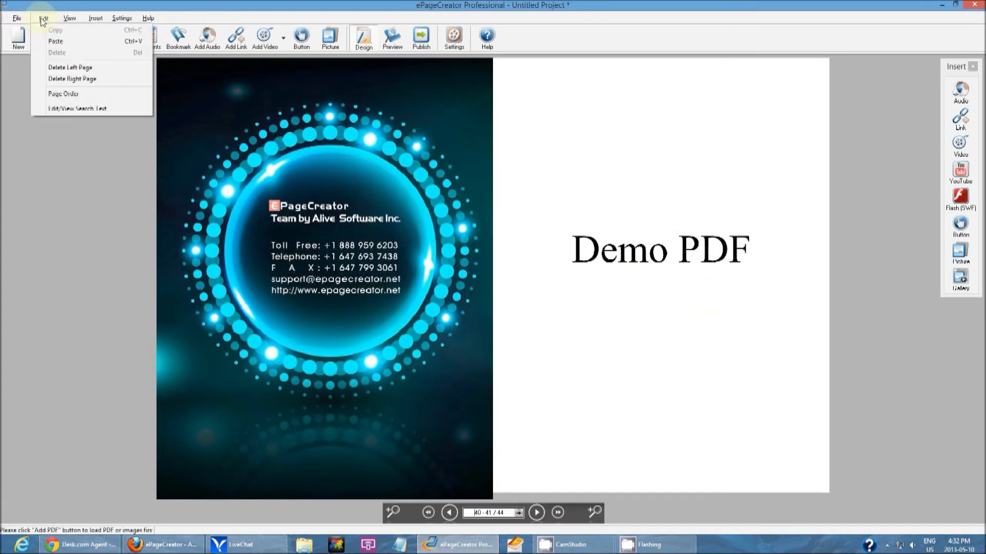
pyautogui.click(77, 94)
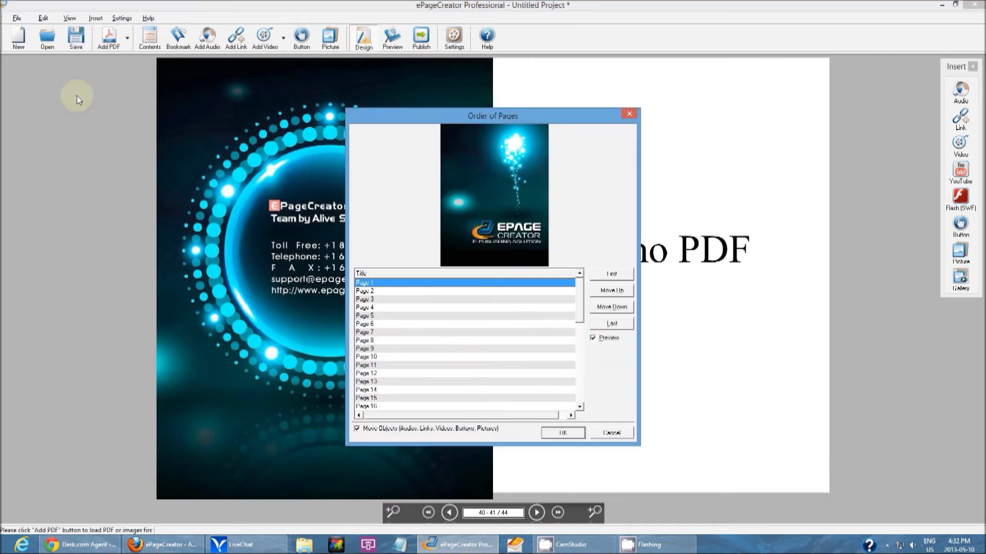
pyautogui.scroll(-5, 580, 308)
pyautogui.scroll(-5, 583, 385)
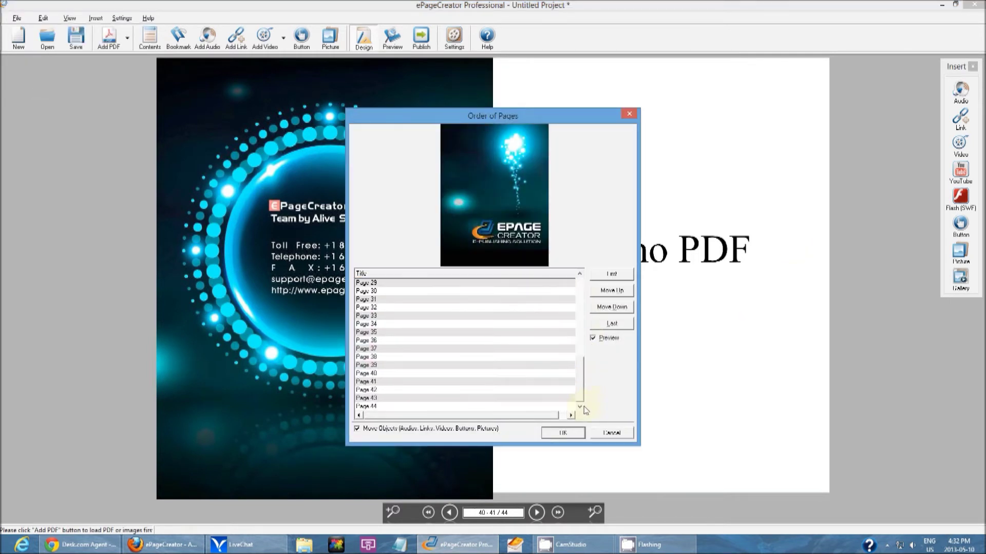
pyautogui.click(385, 383)
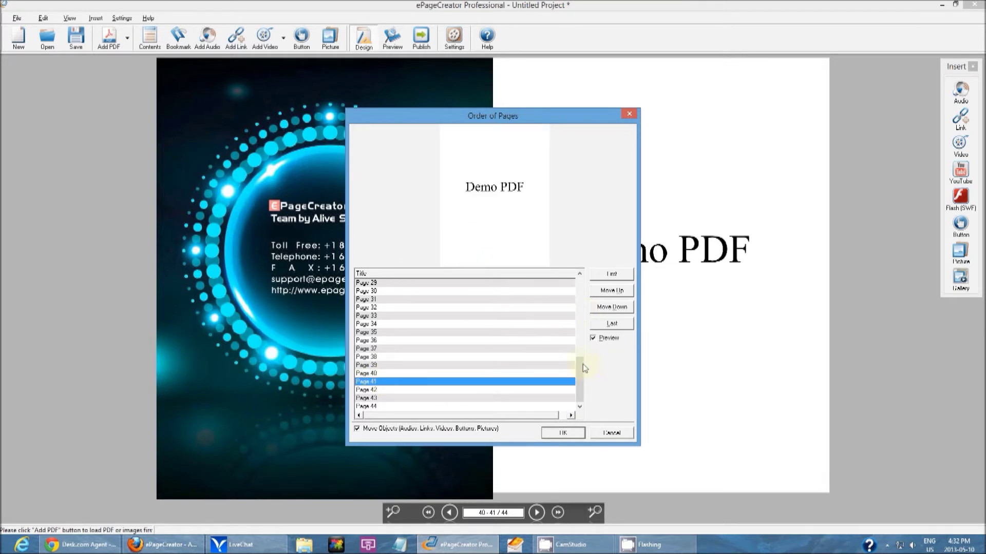
pyautogui.click(611, 291)
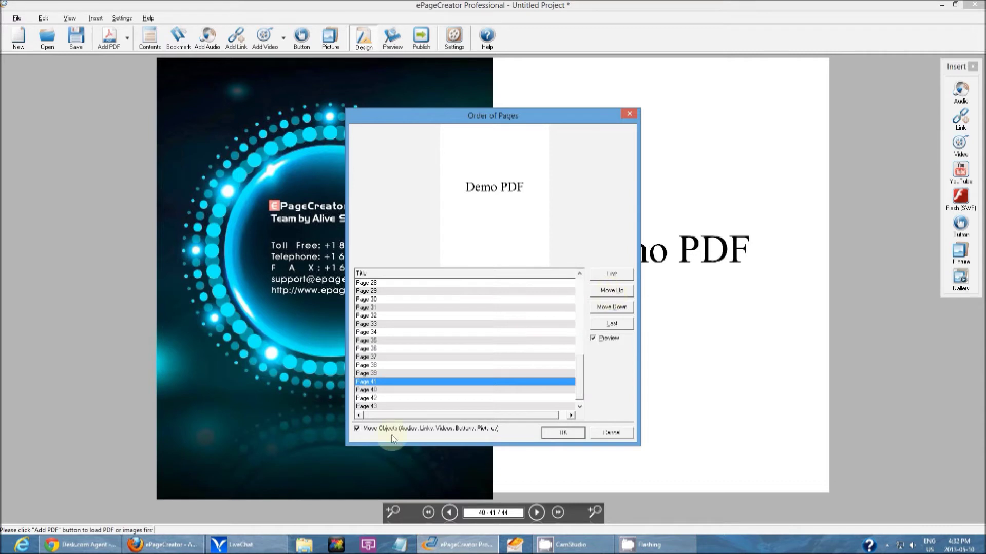
pyautogui.click(612, 307)
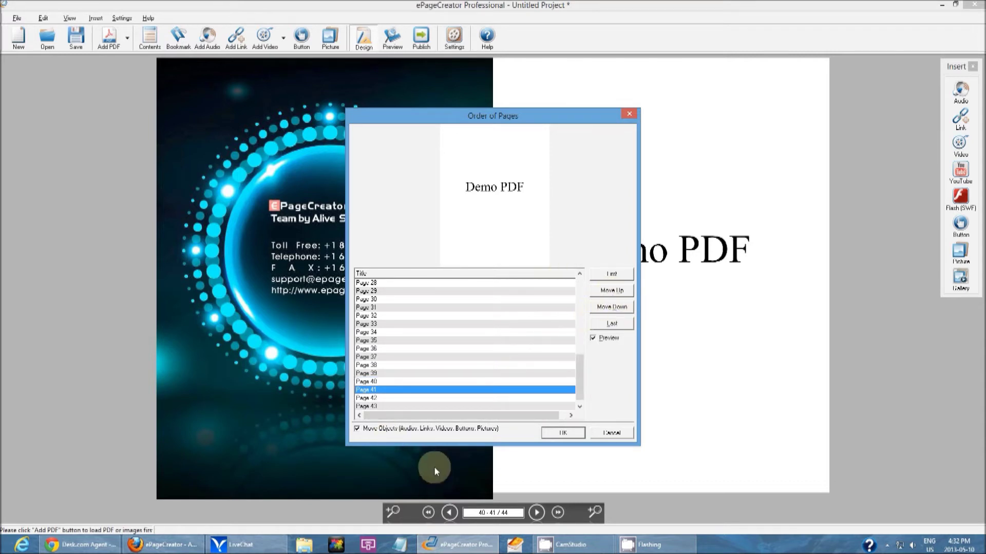
pyautogui.click(611, 324)
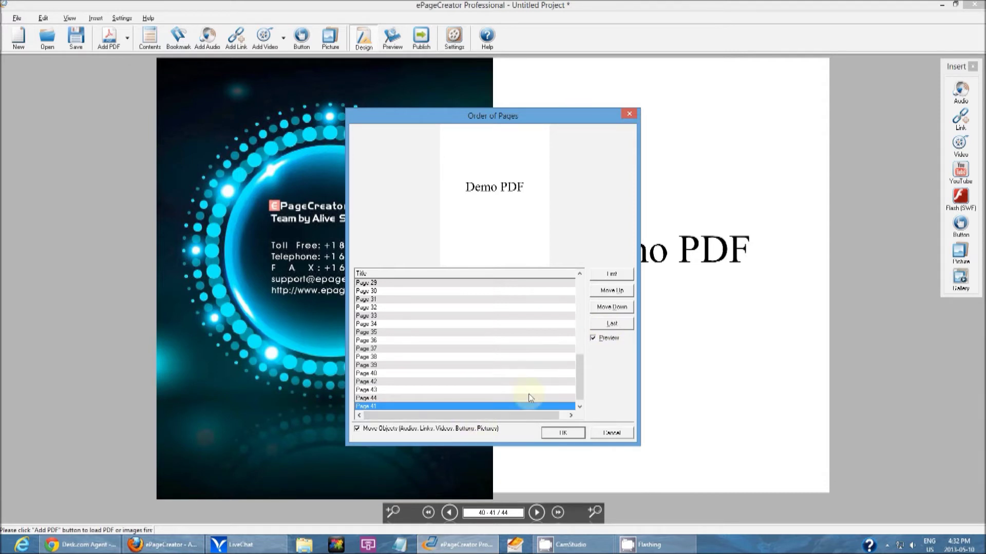
pyautogui.click(612, 275)
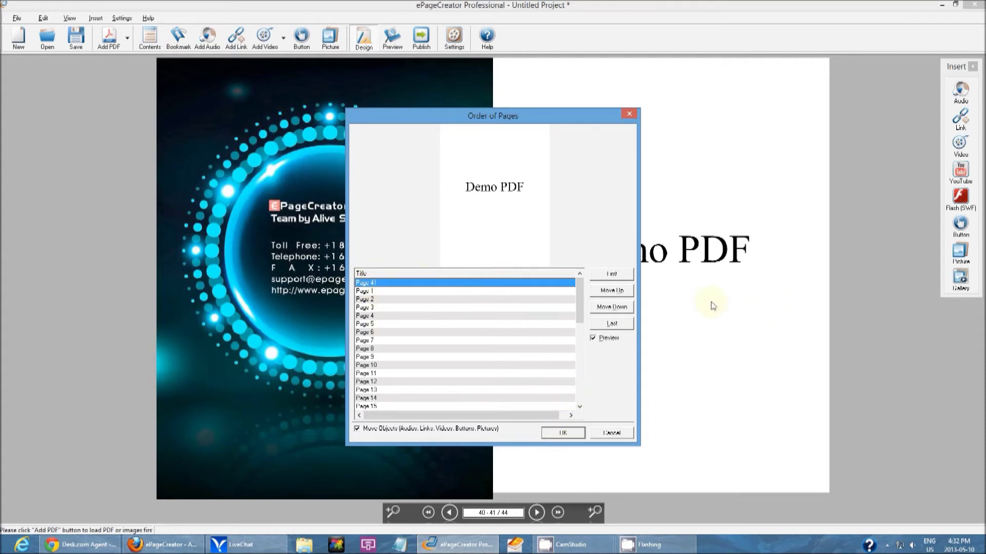
pyautogui.click(562, 433)
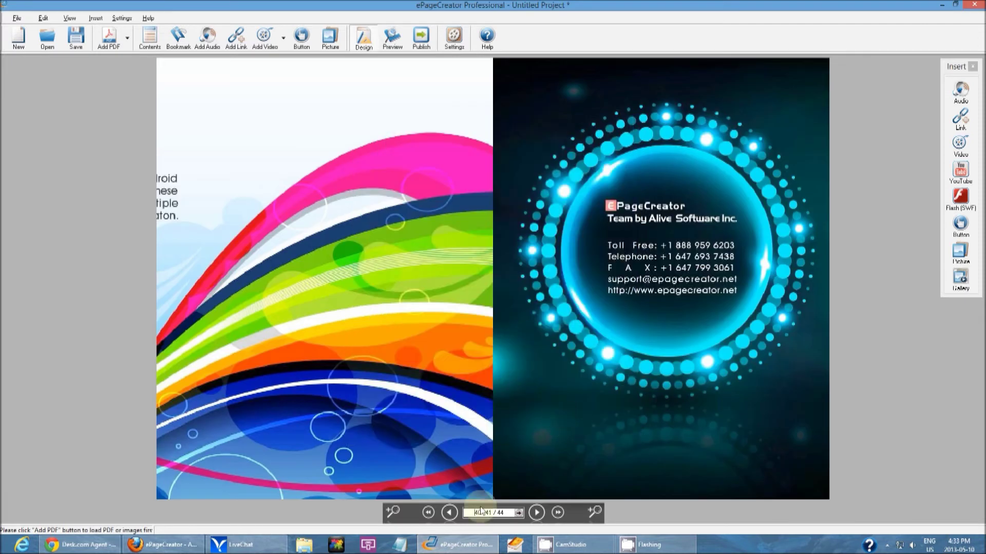
# Jump to page 1, check the pages 2-3 spread, then return to the Demo PDF first page.
pyautogui.click(430, 514)
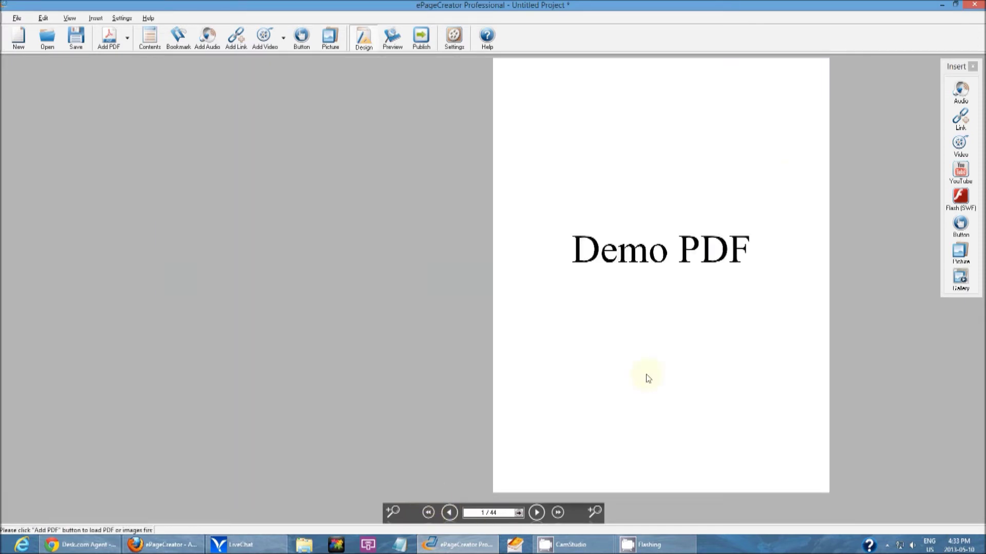
pyautogui.click(537, 513)
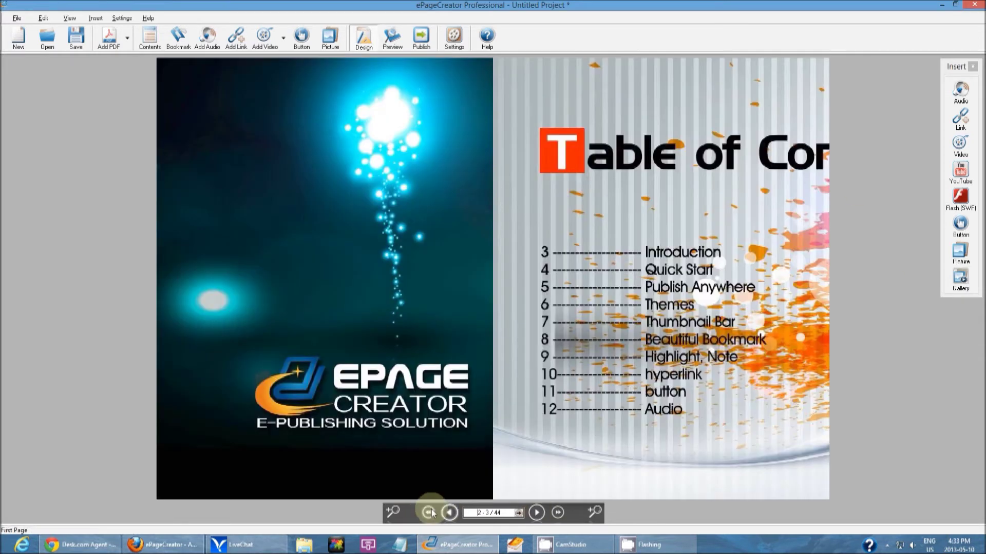
pyautogui.click(430, 512)
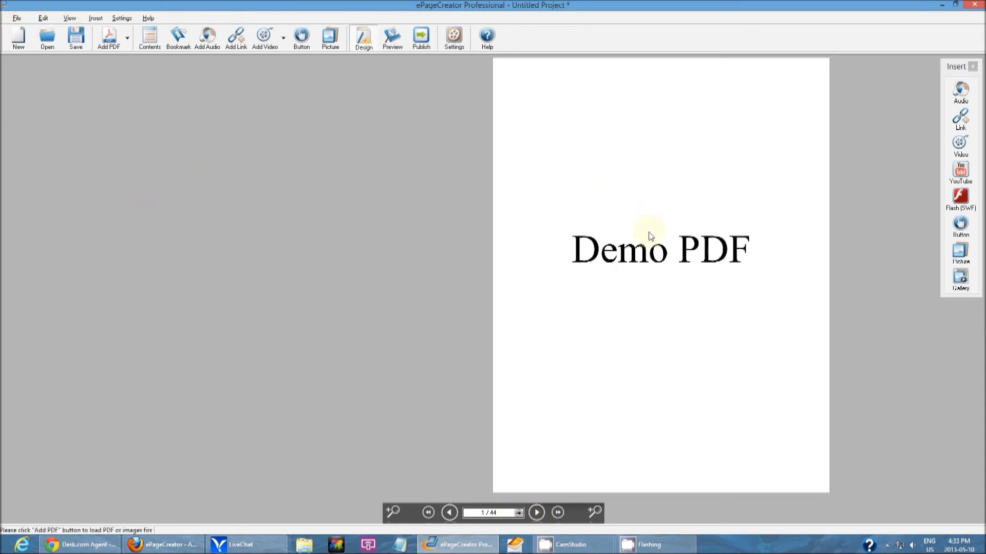
# Delete the Demo PDF right page so the book has 43 pages, then flip through it.
pyautogui.click(50, 21)
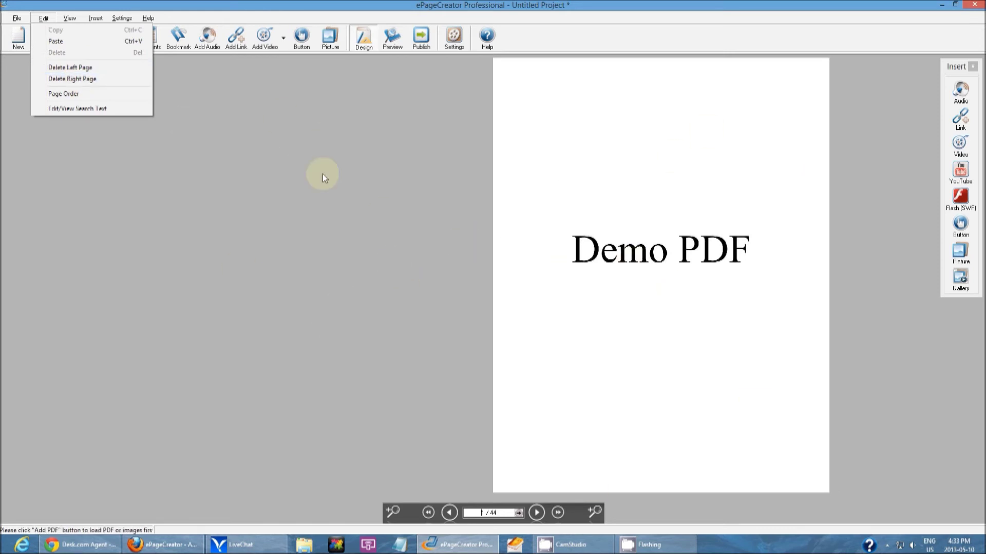
pyautogui.click(97, 82)
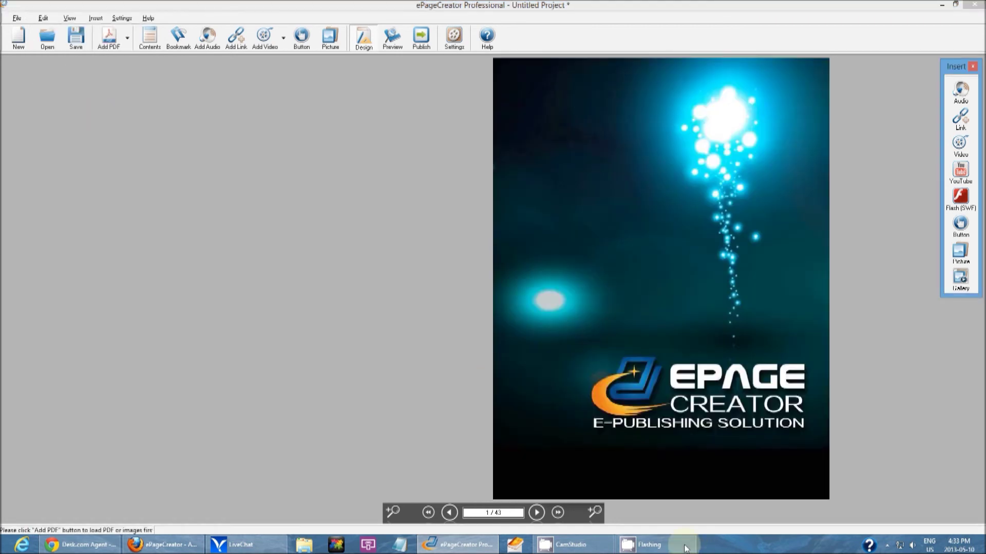
pyautogui.click(491, 514)
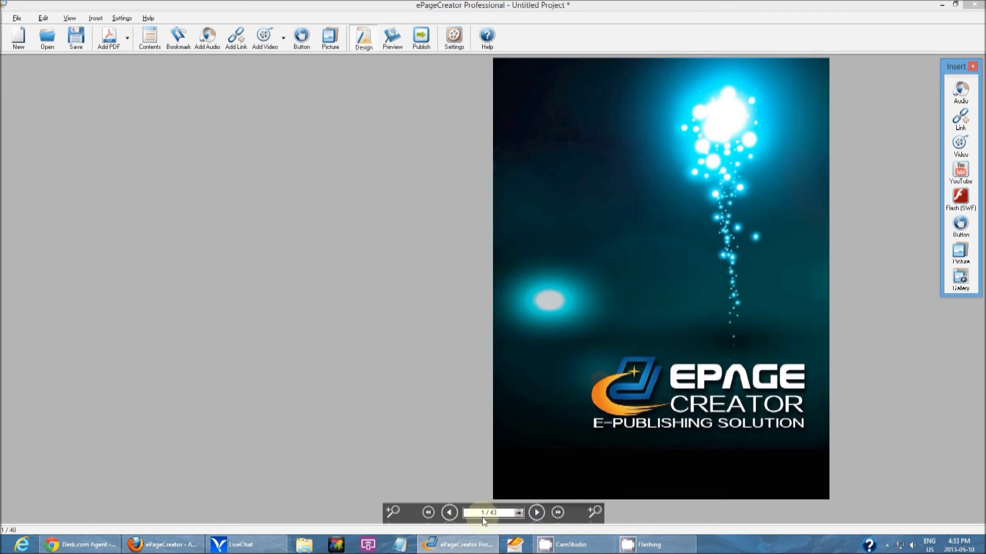
pyautogui.click(537, 512)
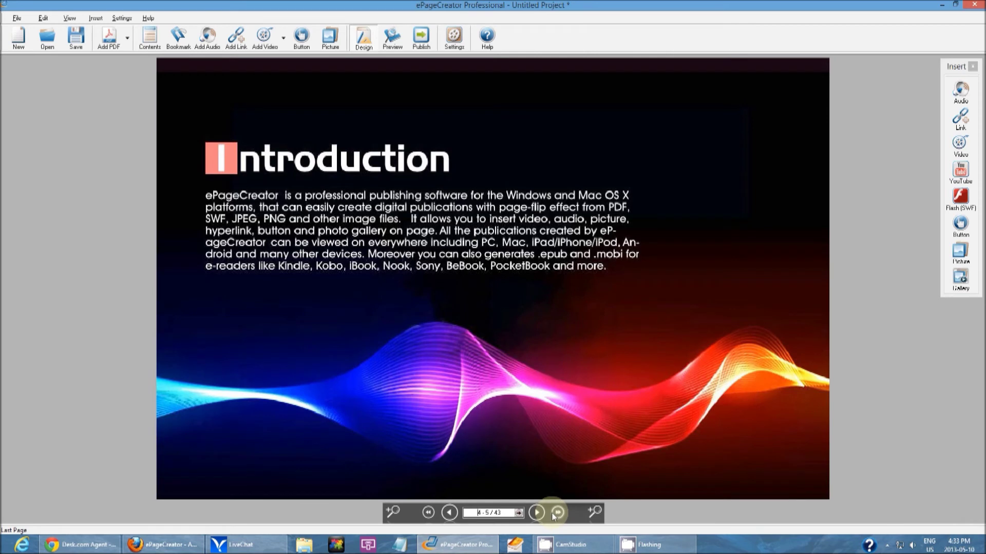
pyautogui.click(558, 512)
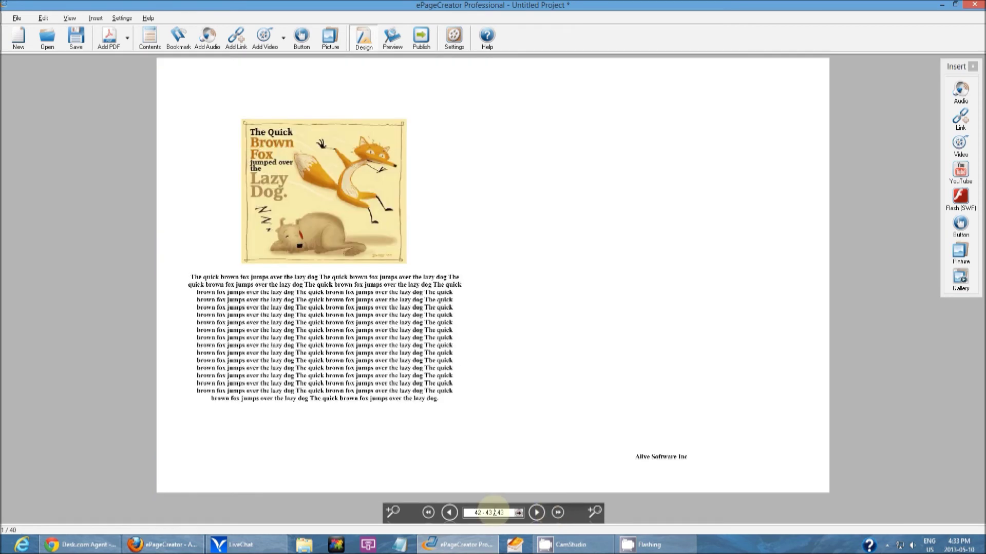
pyautogui.click(429, 512)
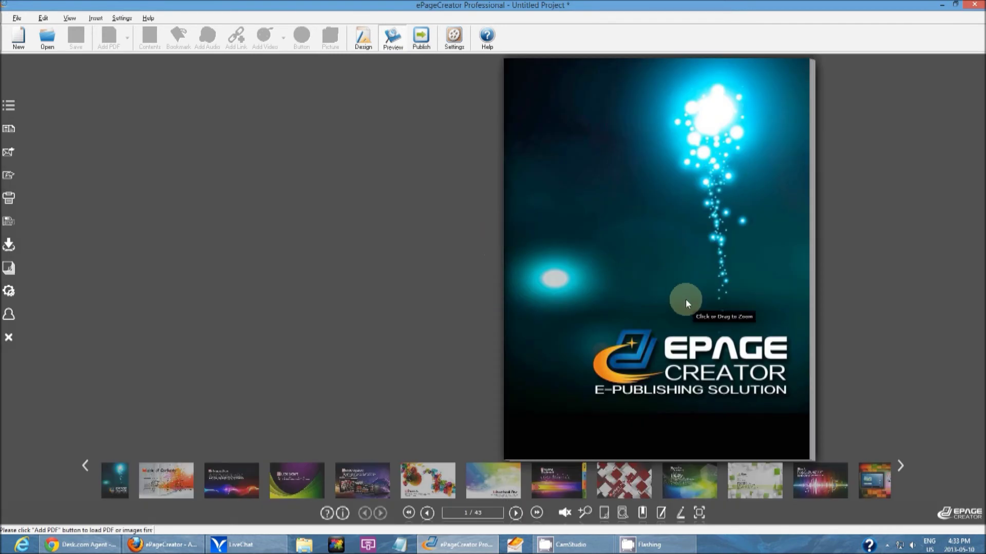
# Flip the 43-page preview to its final spread and back a few spreads, then return to Design.
pyautogui.click(685, 298)
pyautogui.click(687, 299)
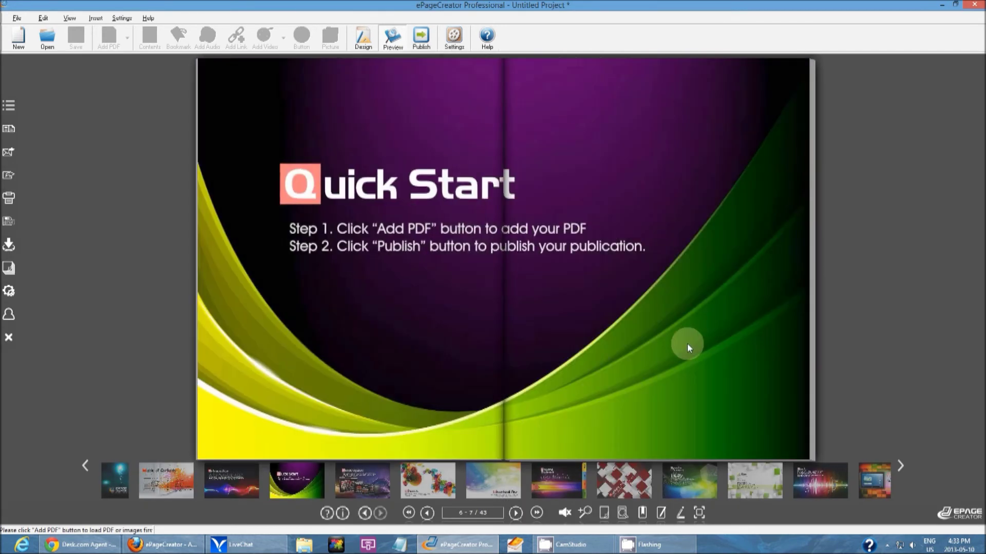
pyautogui.click(536, 512)
pyautogui.click(537, 513)
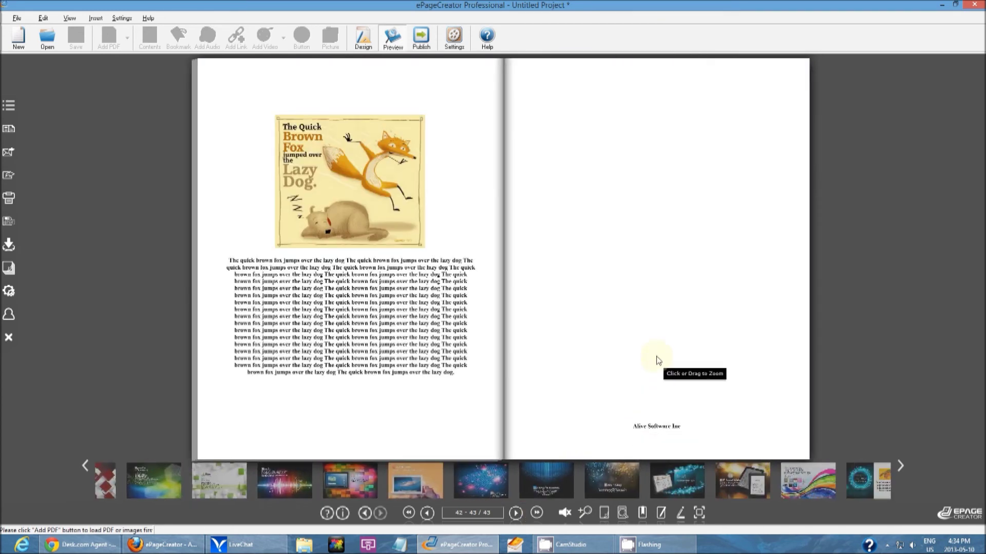
pyautogui.click(658, 342)
pyautogui.click(658, 358)
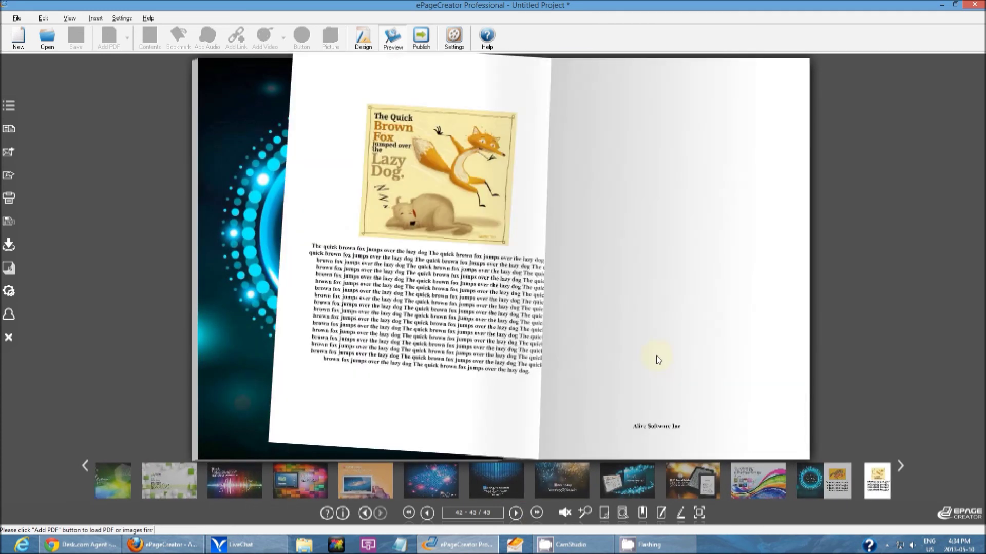
pyautogui.click(658, 358)
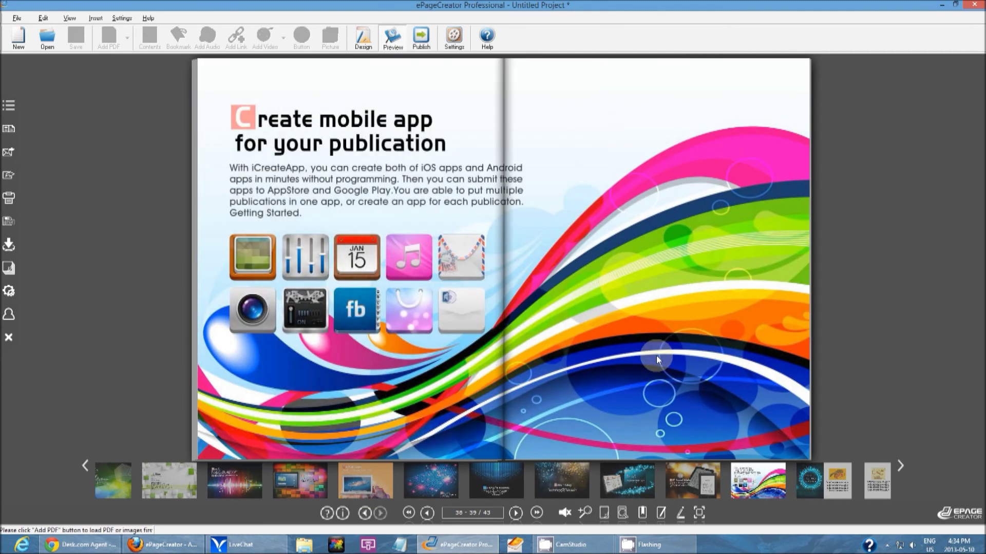
pyautogui.click(658, 358)
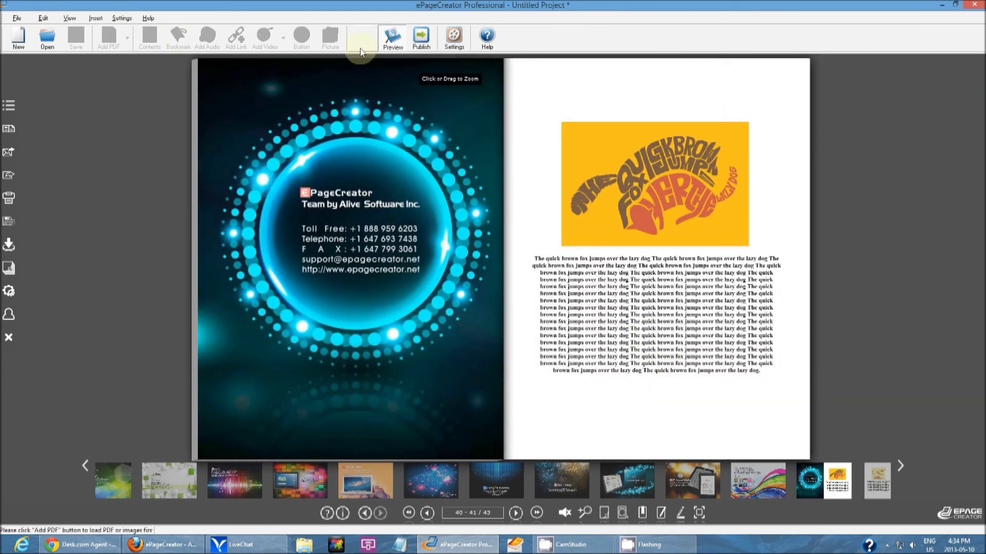
pyautogui.click(364, 38)
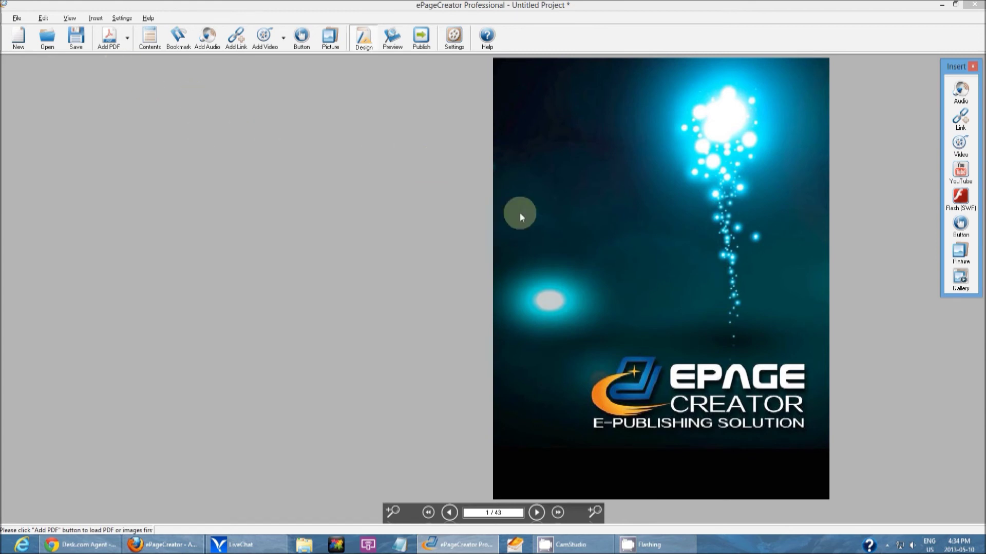
pyautogui.click(126, 41)
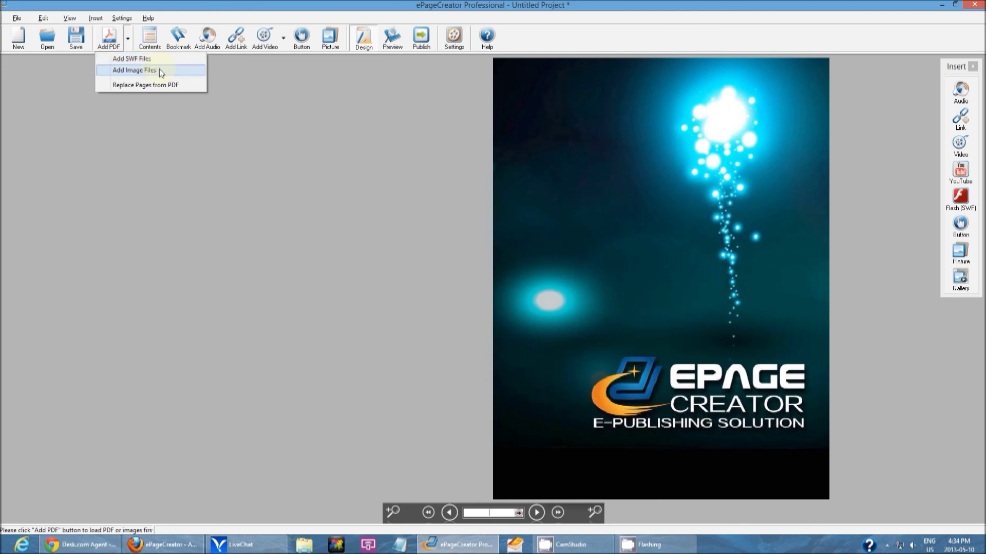
pyautogui.click(357, 270)
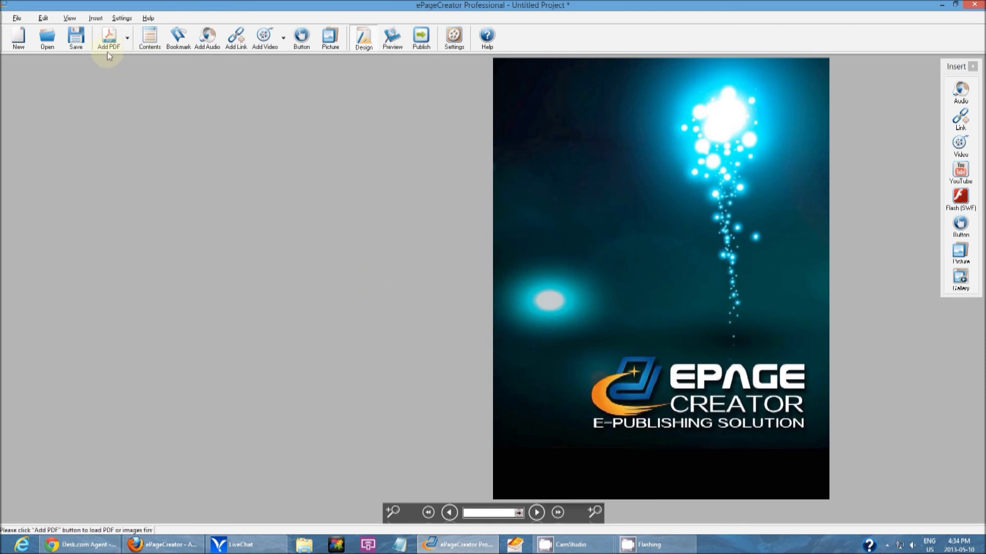
pyautogui.click(107, 49)
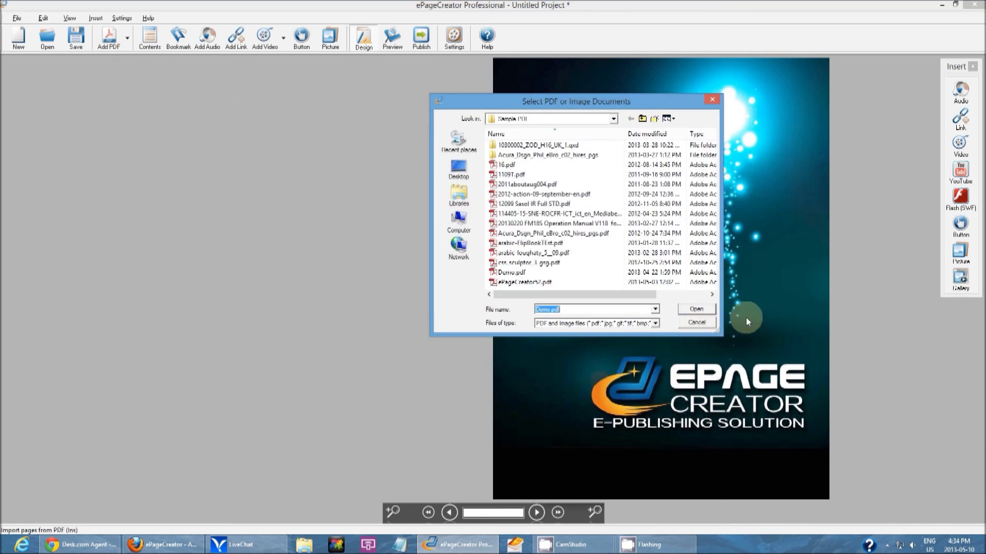
pyautogui.click(694, 323)
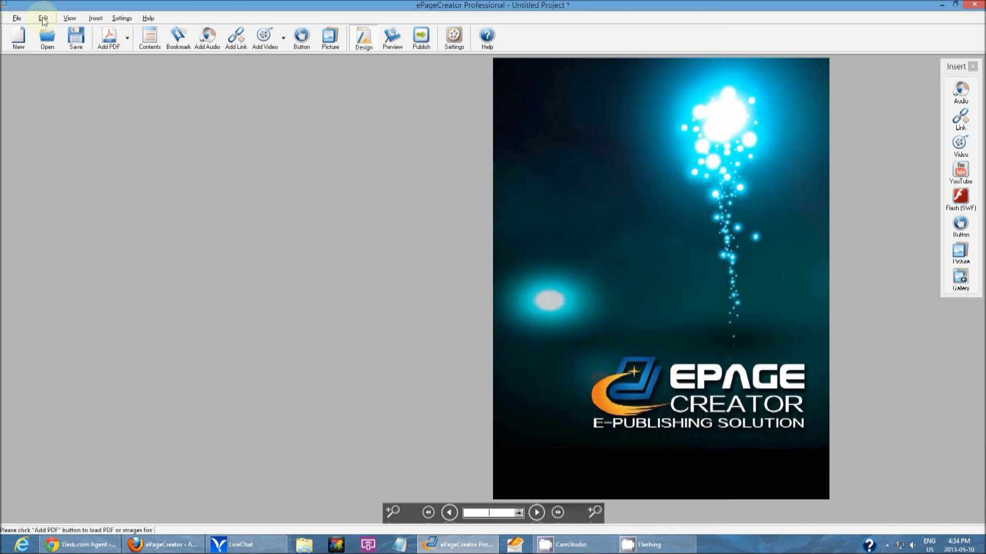
pyautogui.click(44, 19)
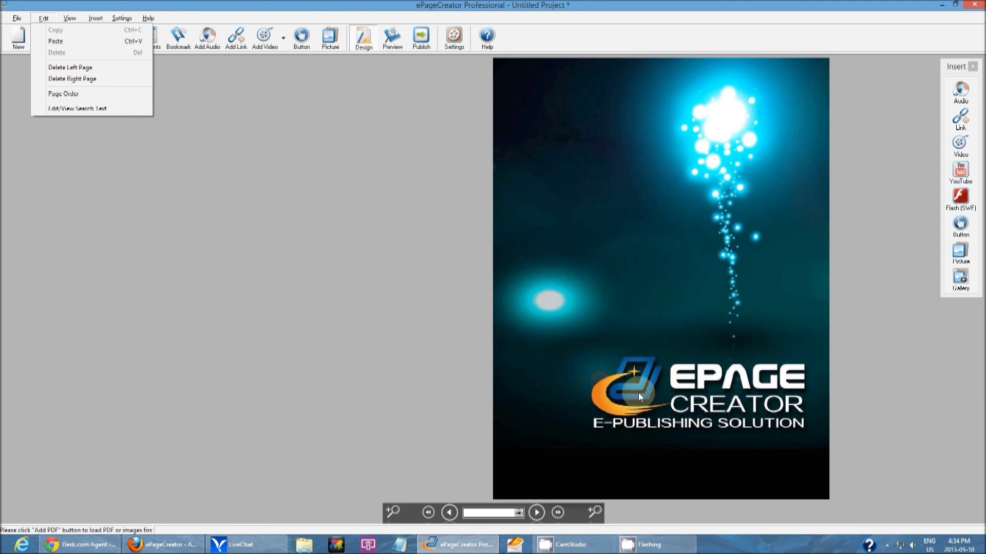
pyautogui.click(755, 382)
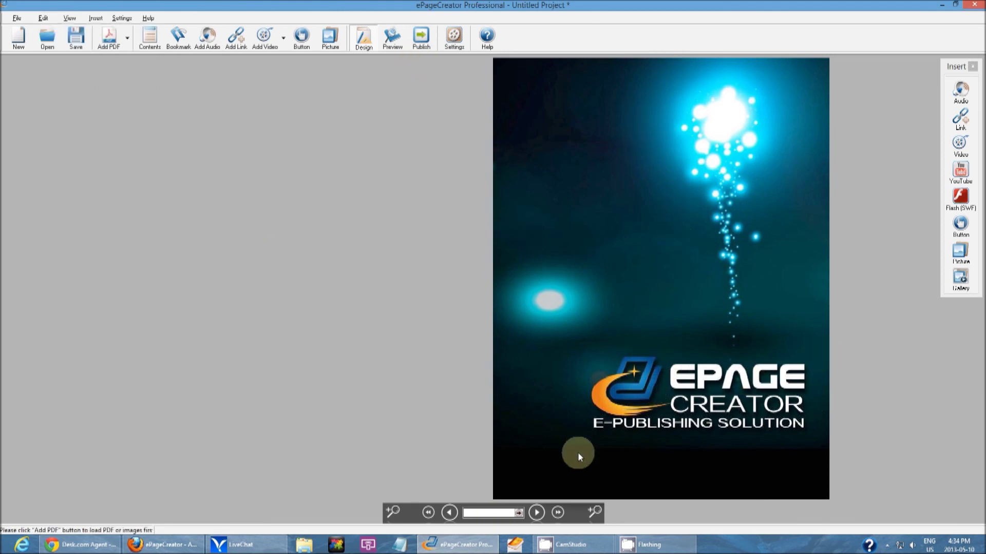
pyautogui.click(44, 18)
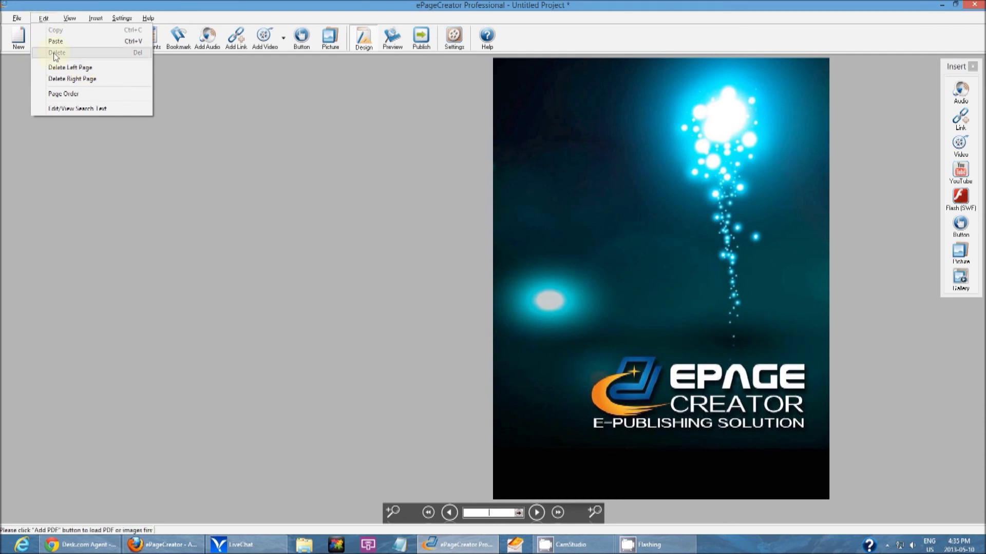
pyautogui.click(66, 81)
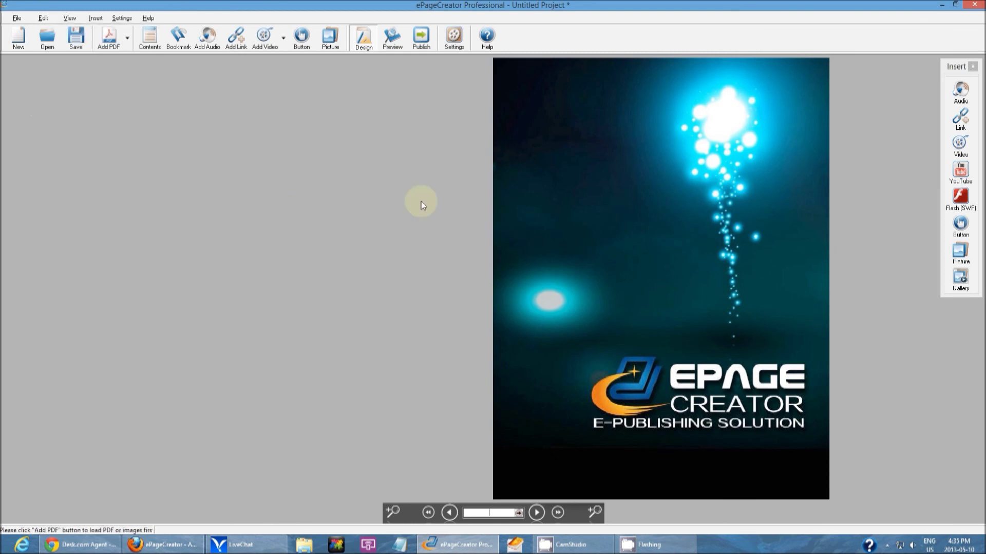